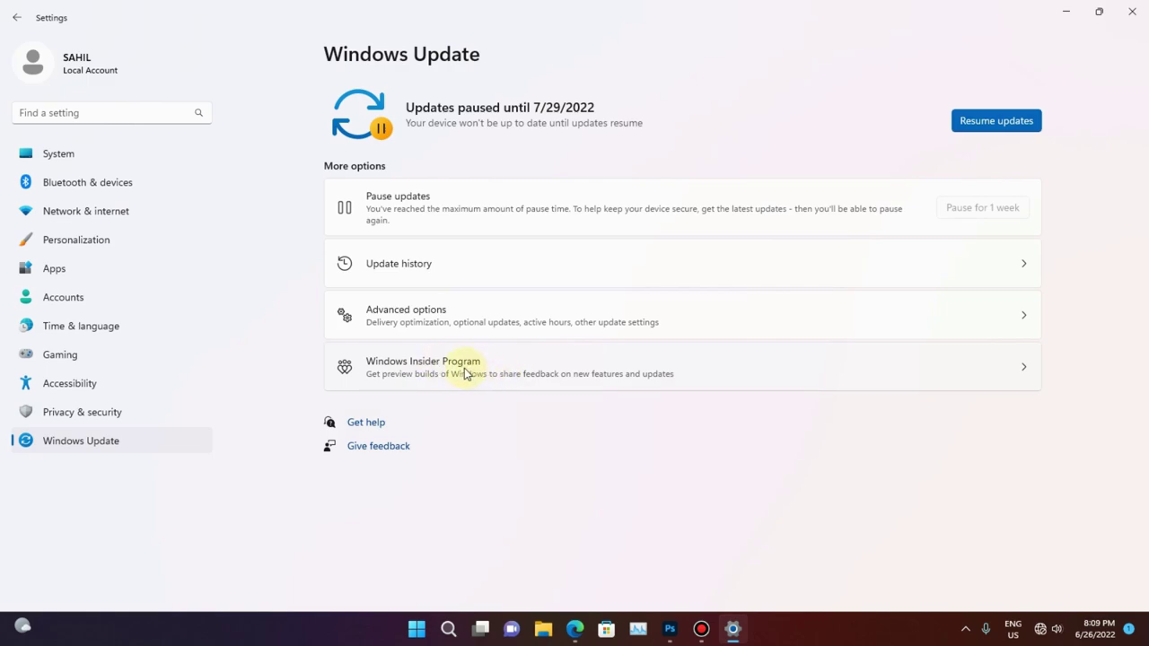
Open the Windows Insider Program settings and connect the PC to the OPPO Reno 6 Wi-Fi network
left_click(466, 371)
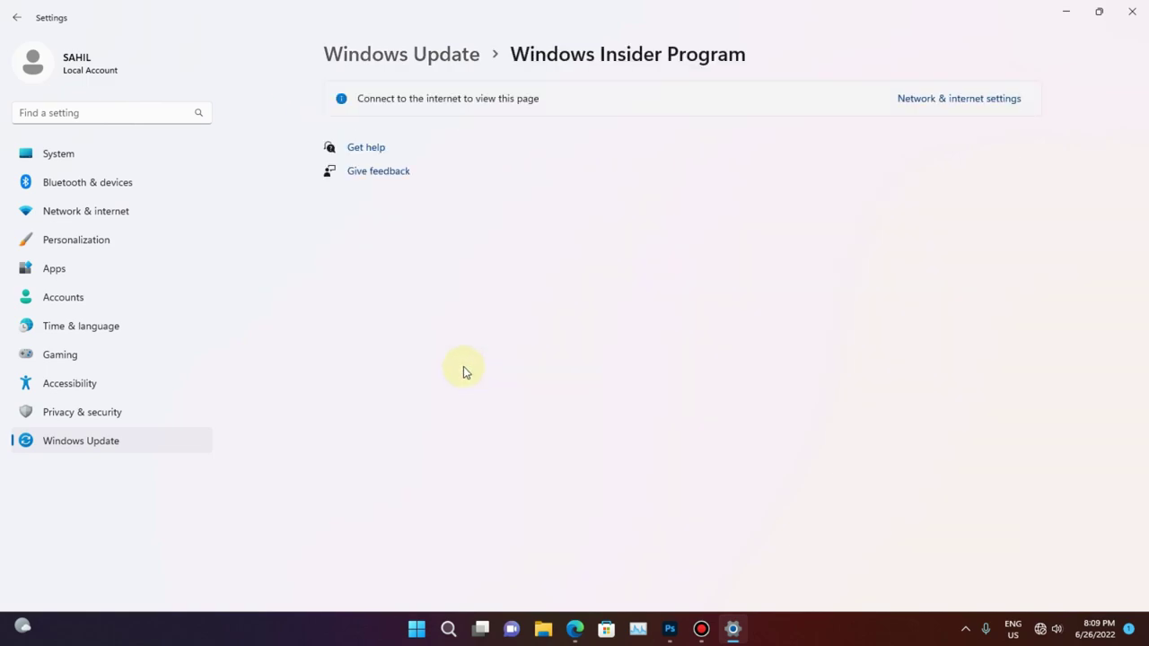
left_click(1049, 628)
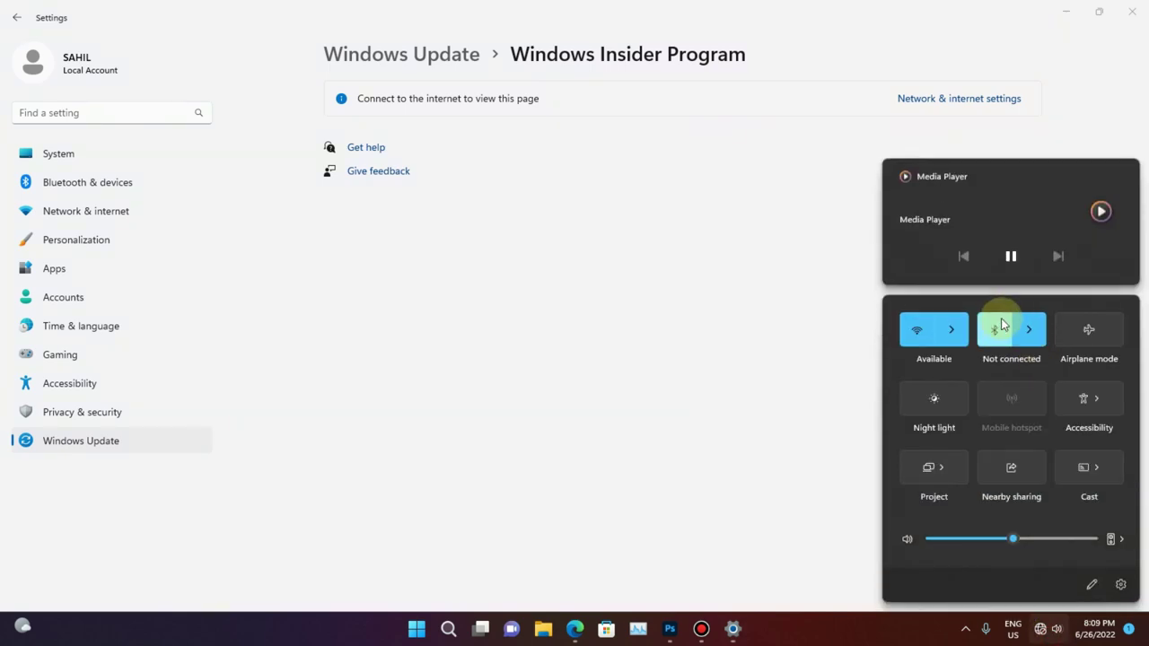
left_click(953, 329)
left_click(1053, 359)
left_click(1095, 412)
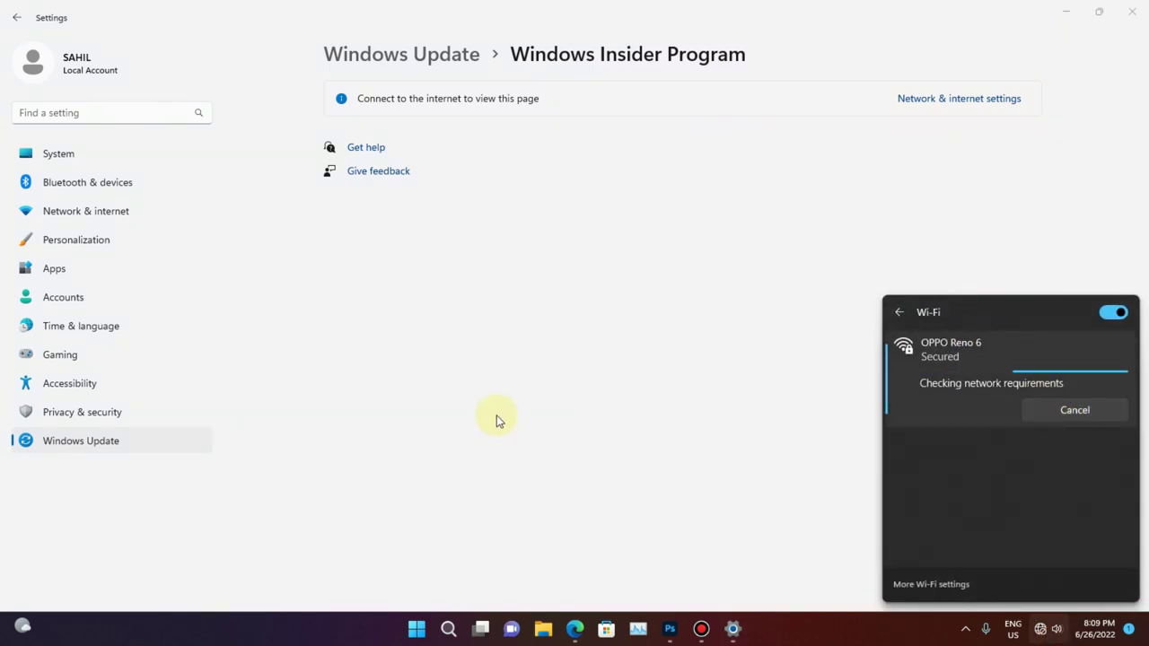
left_click(497, 416)
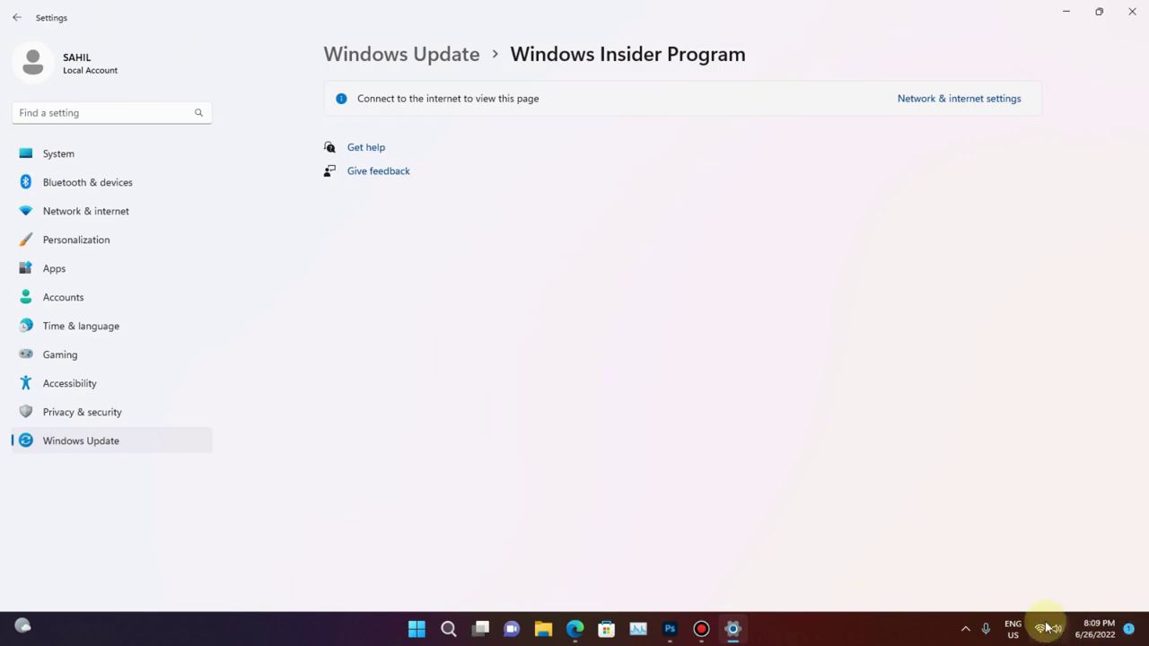
Reload the Windows Insider Program page with the internet connected, check the PC's eligibility, and minimise Settings
left_click(8, 19)
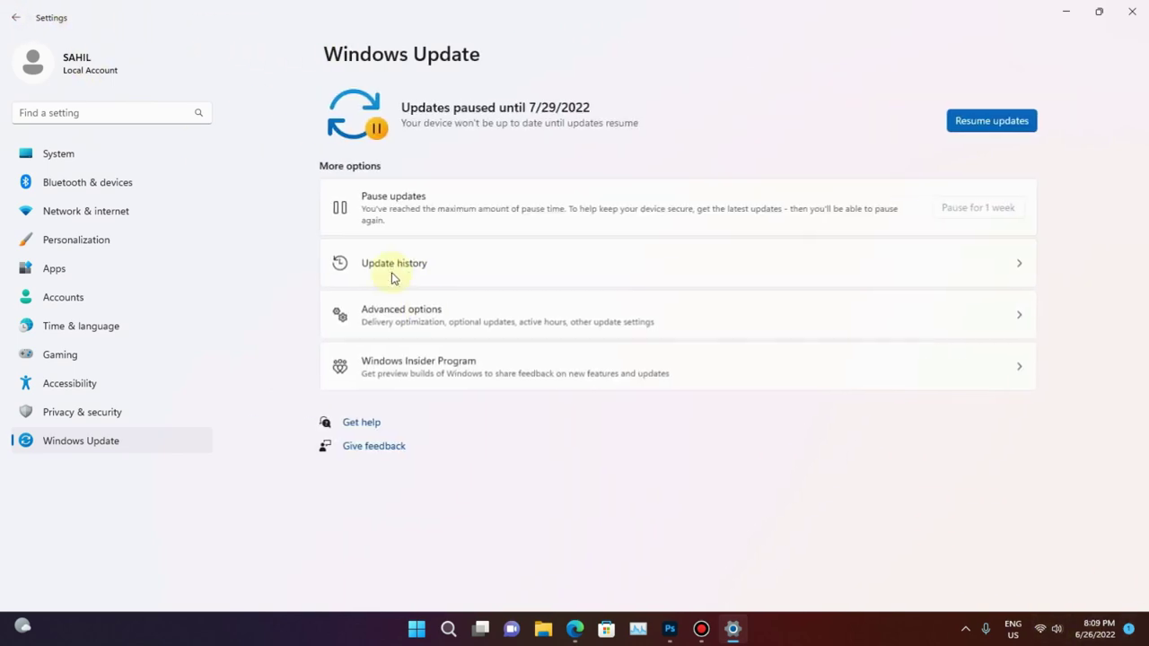
left_click(441, 386)
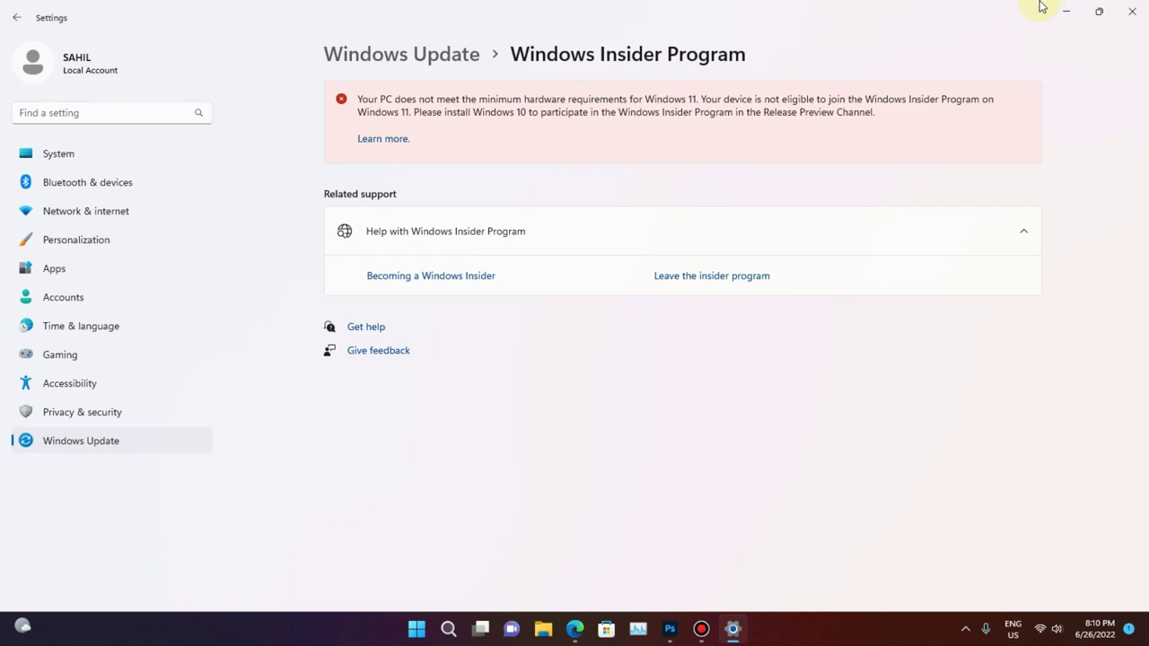
left_click(1070, 9)
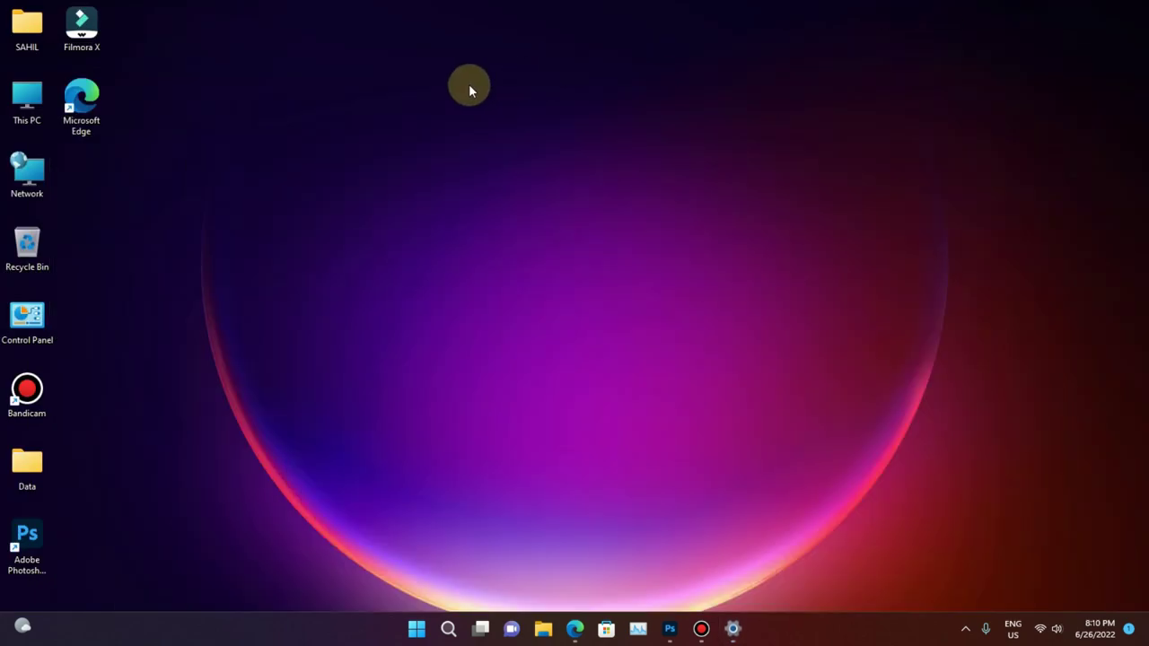
Open the properties of This PC, examine the processor in the device specifications, and minimise the window
right_click(27, 101)
key("Escape")
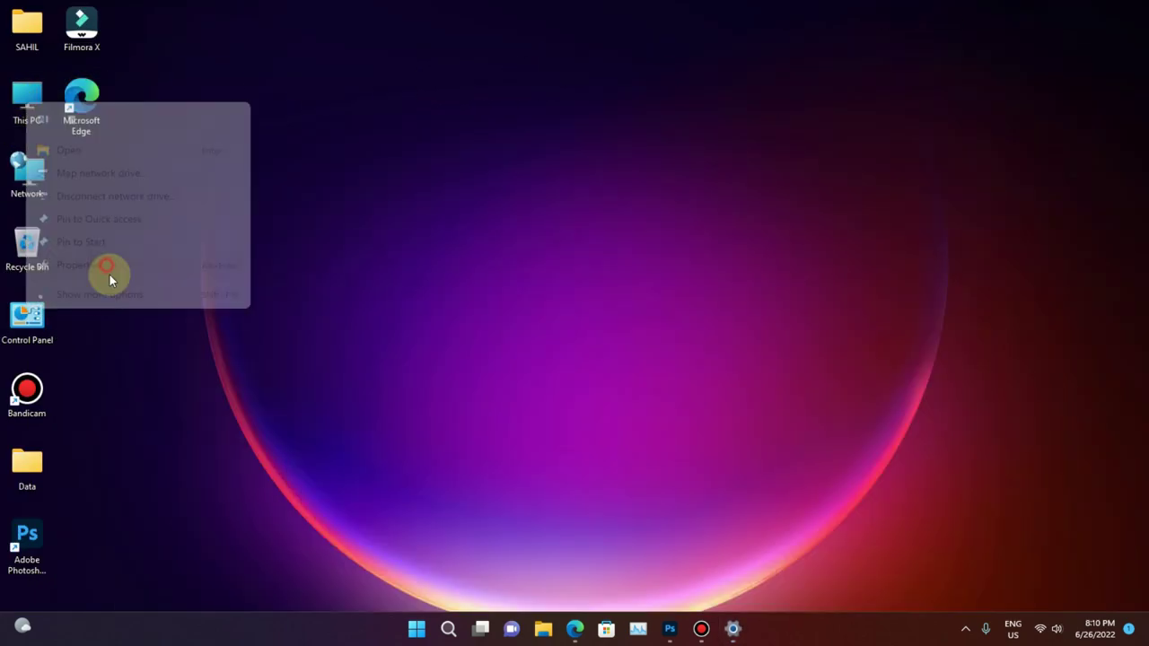
key("alt+Tab")
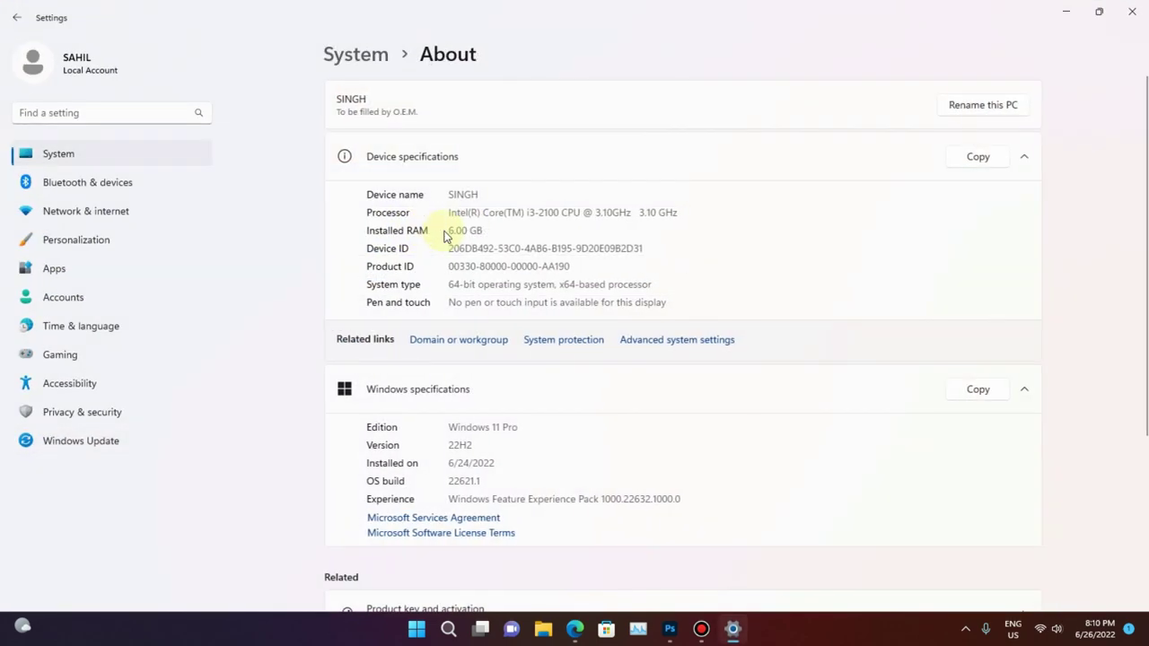
left_click(594, 214)
left_click_drag(595, 213, 449, 214)
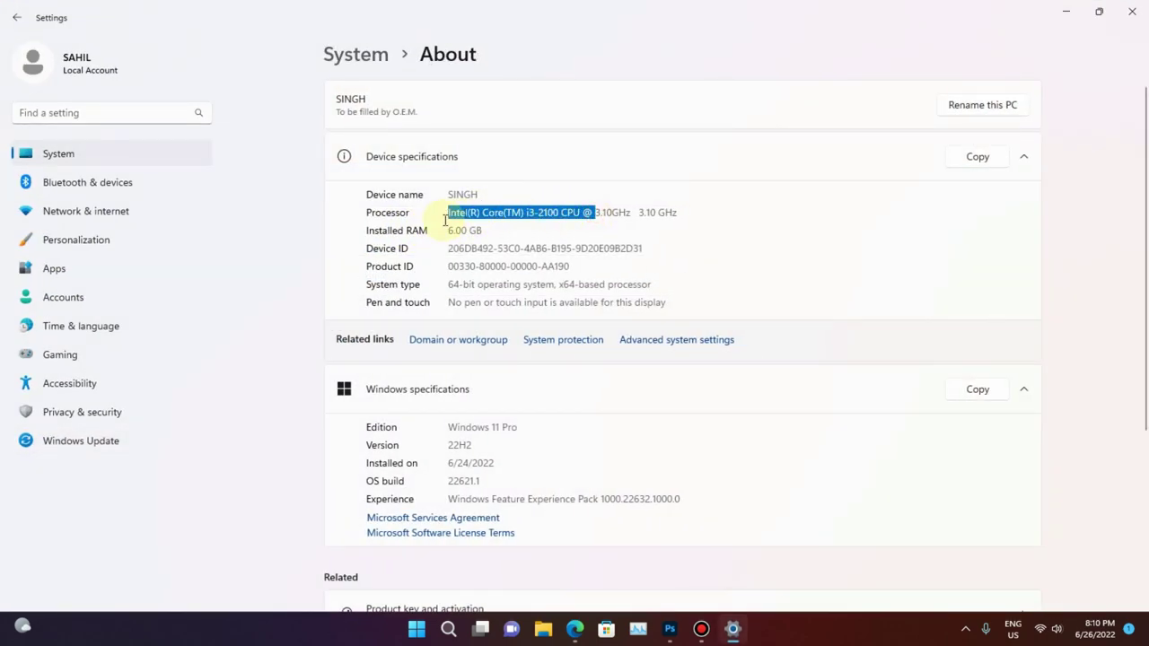
left_click(513, 213)
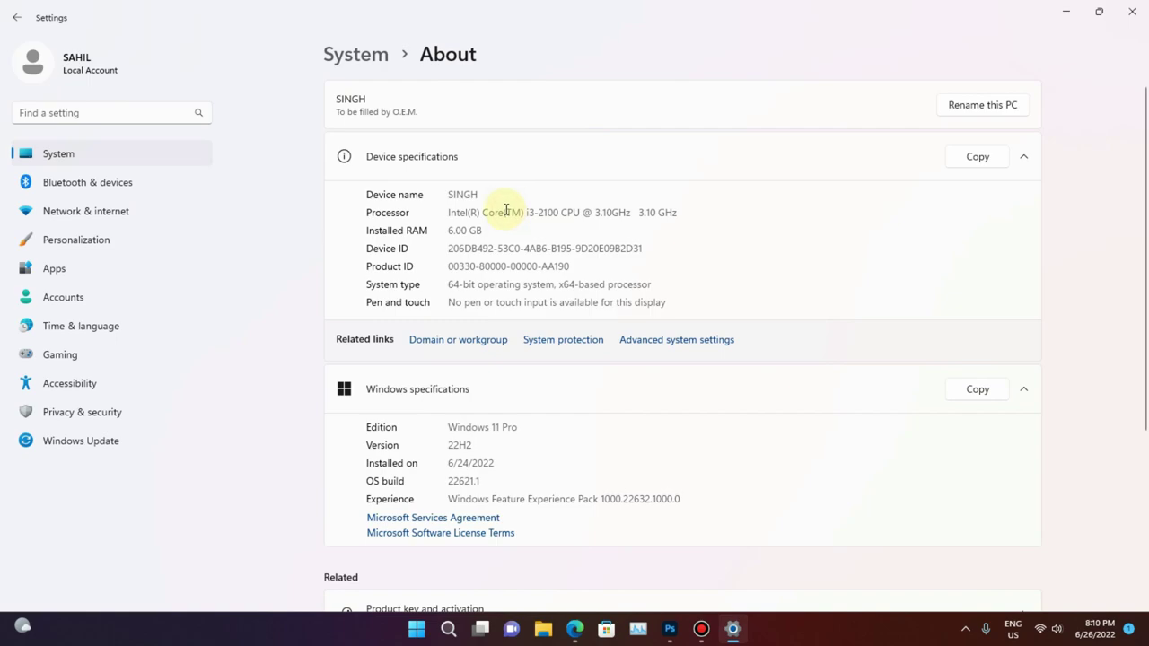
left_click(1067, 11)
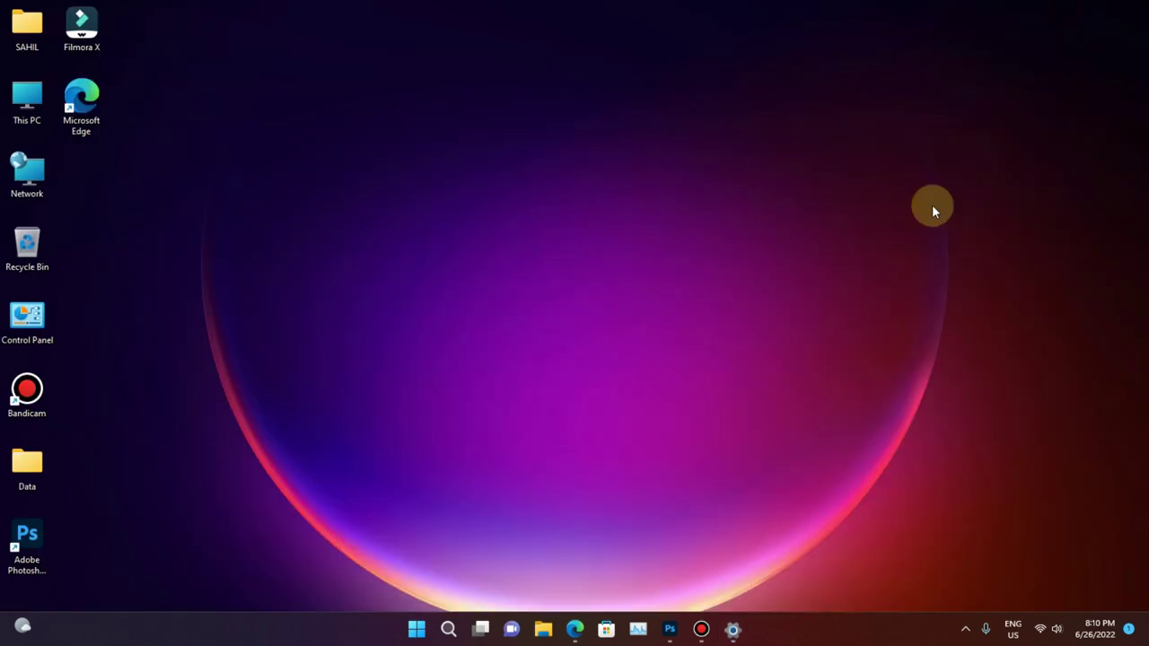
Go back to Windows Update, reread the Windows Insider Program eligibility notice, and minimise Settings
left_click(733, 628)
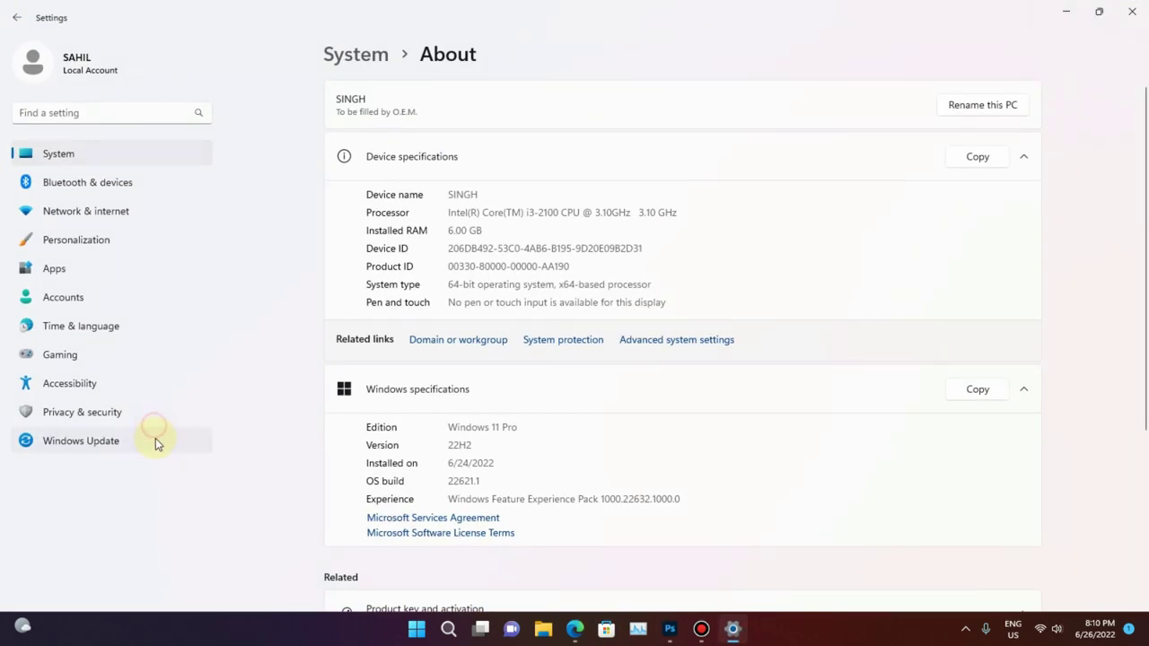
left_click(155, 438)
left_click(428, 365)
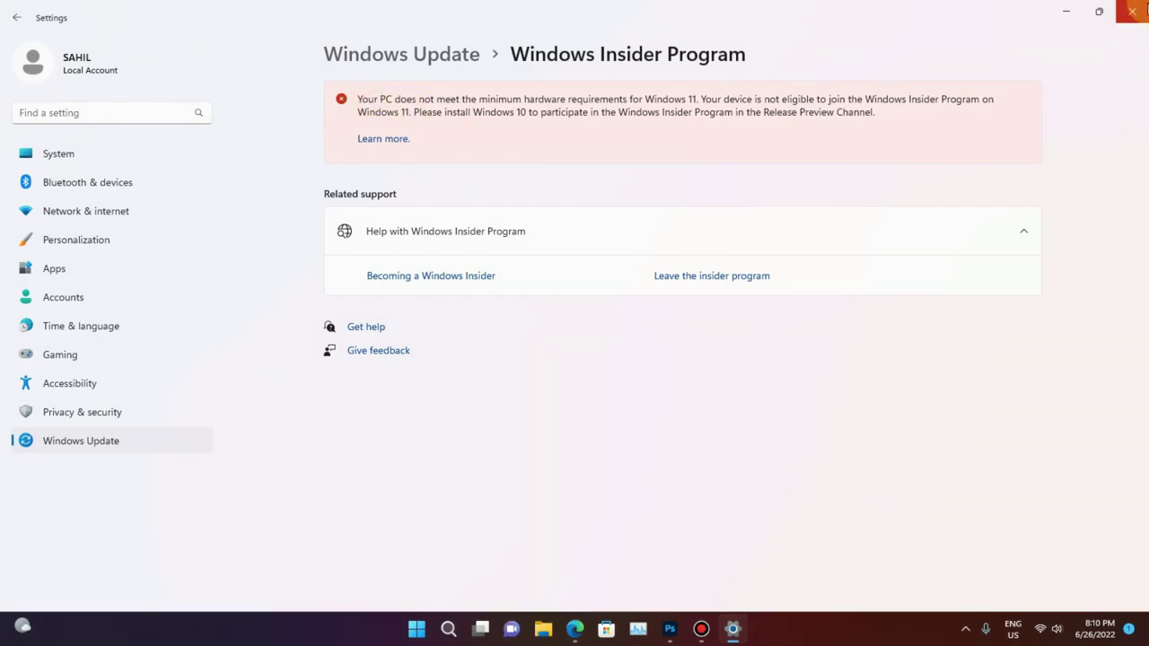
left_click(1069, 7)
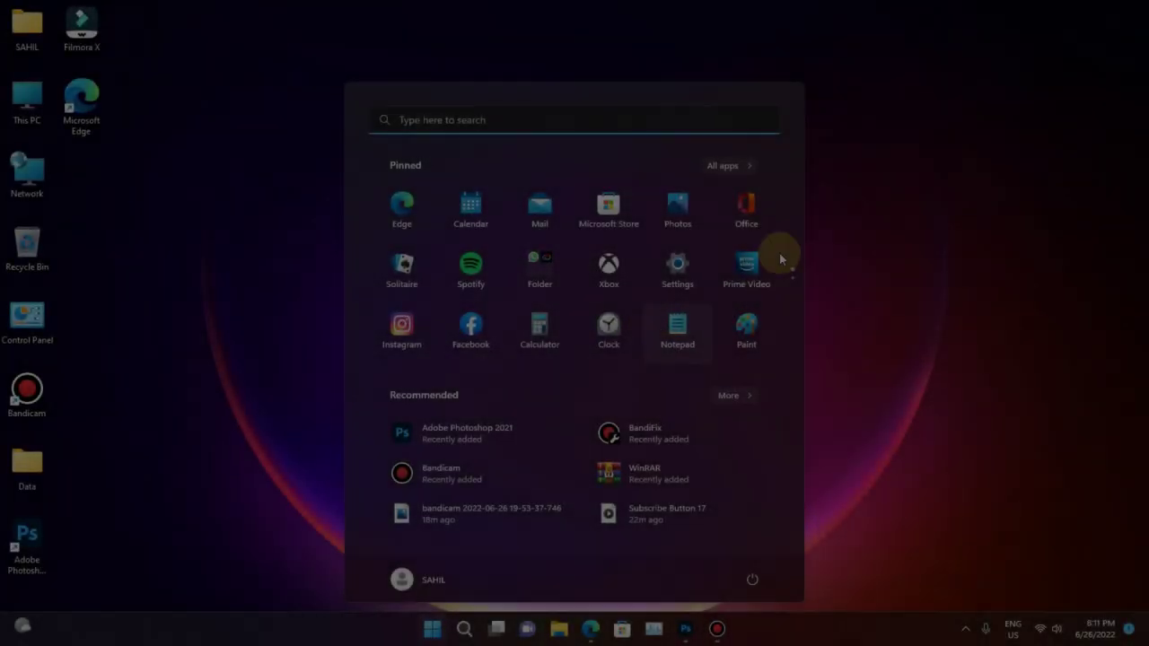
Launch Settings again and view the Windows Insider Program page under Windows Update
left_click(685, 258)
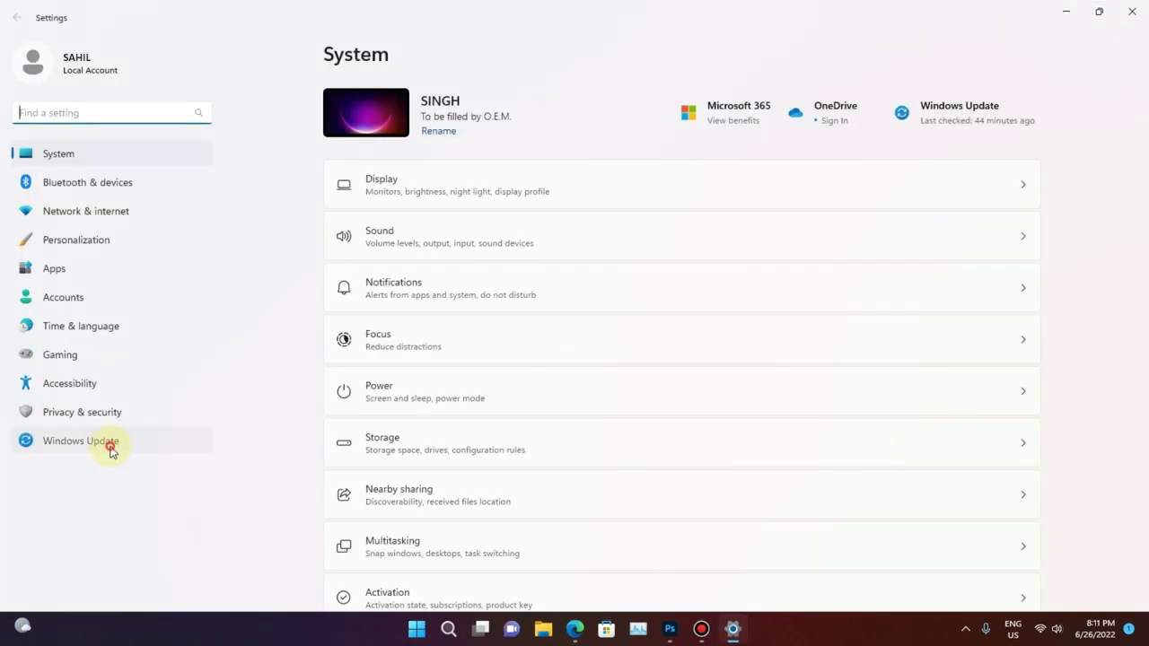
left_click(106, 441)
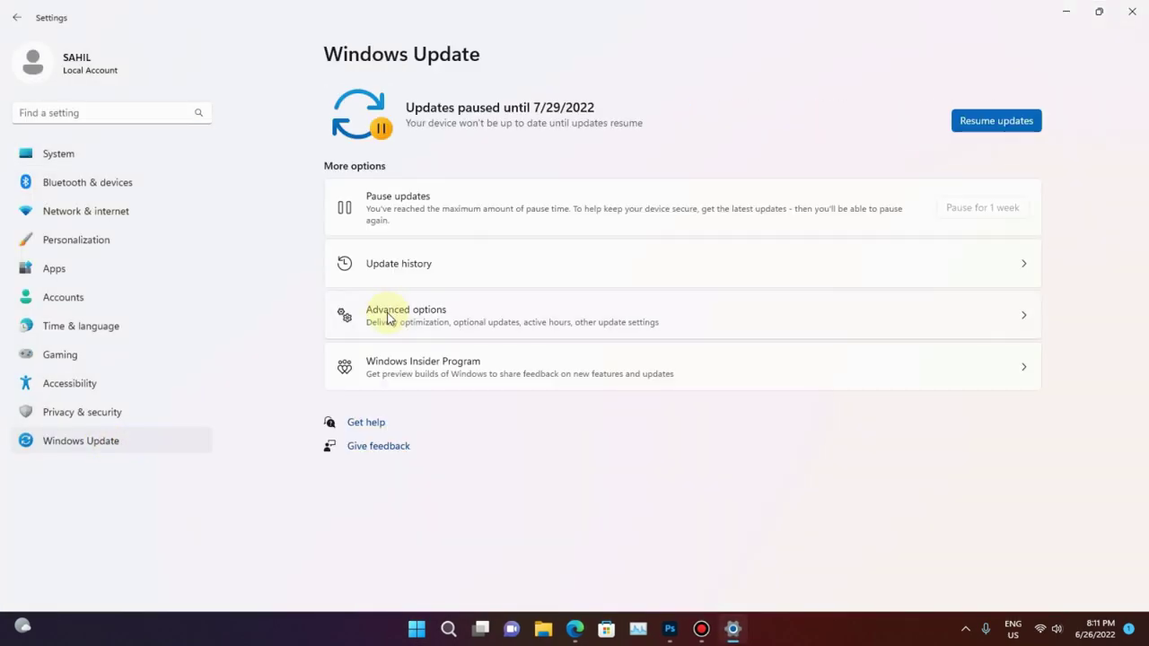
left_click(439, 387)
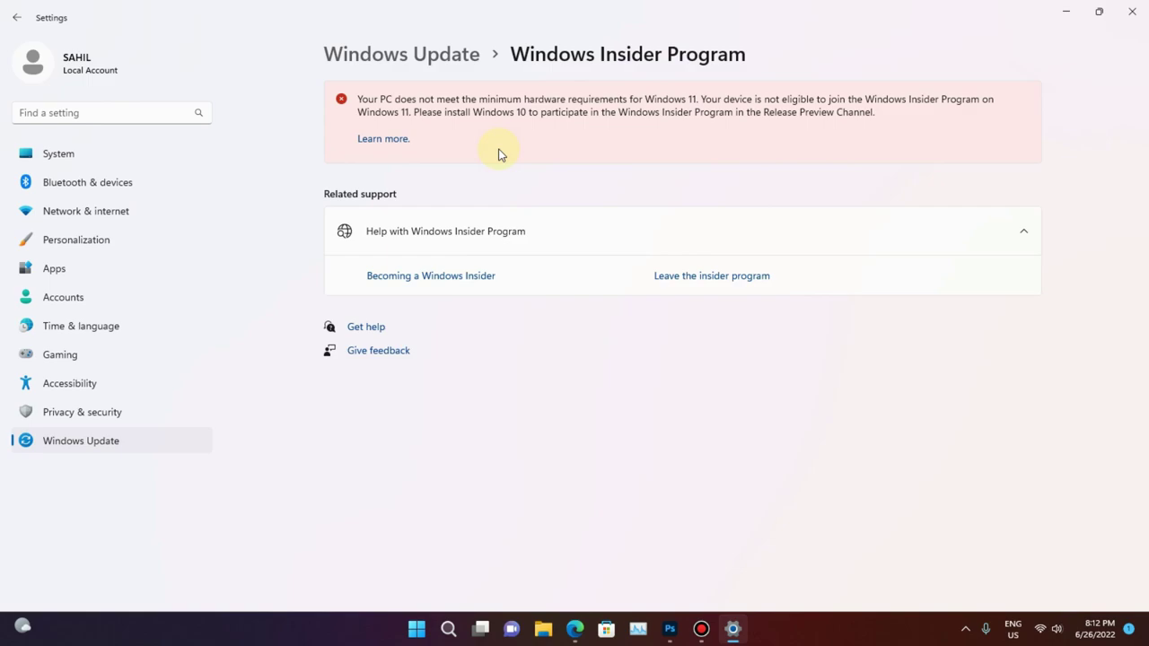
Switch to Microsoft Edge and search the web for "windows 11 download"
mouse_move(573, 6)
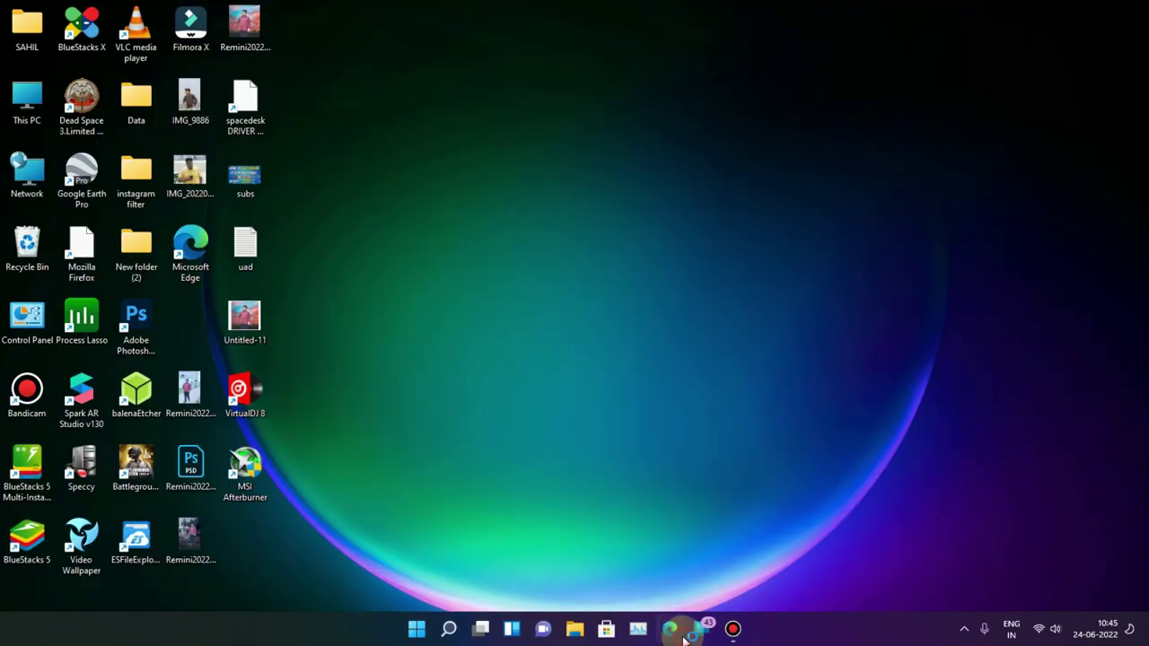
left_click(681, 632)
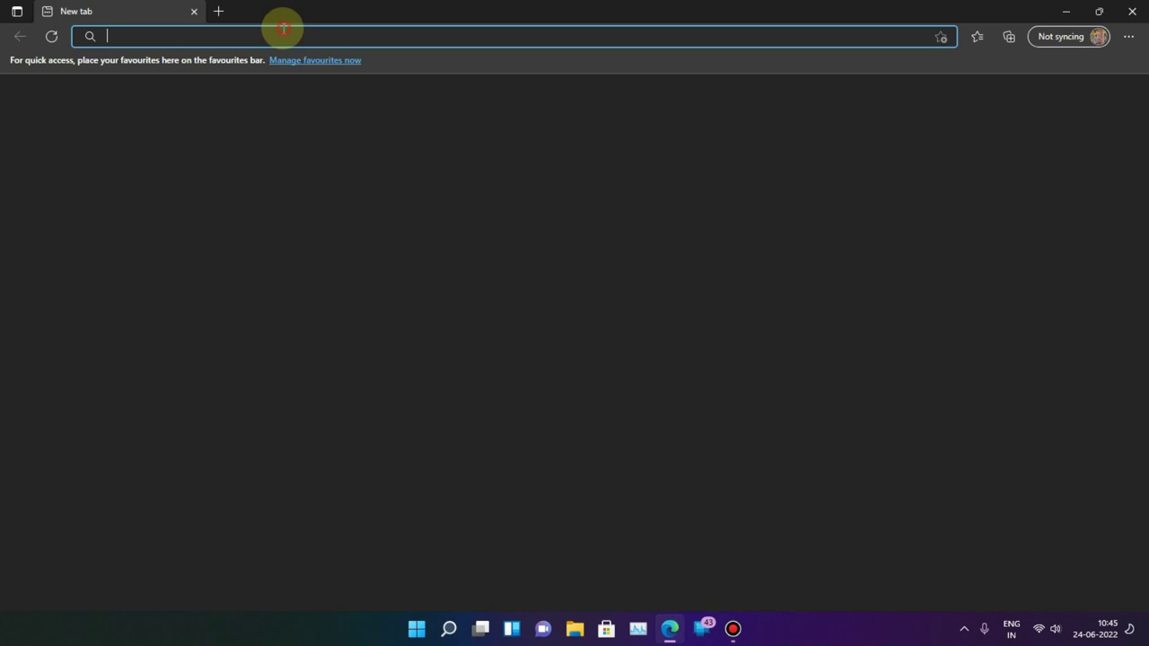
left_click(280, 32)
type("mi")
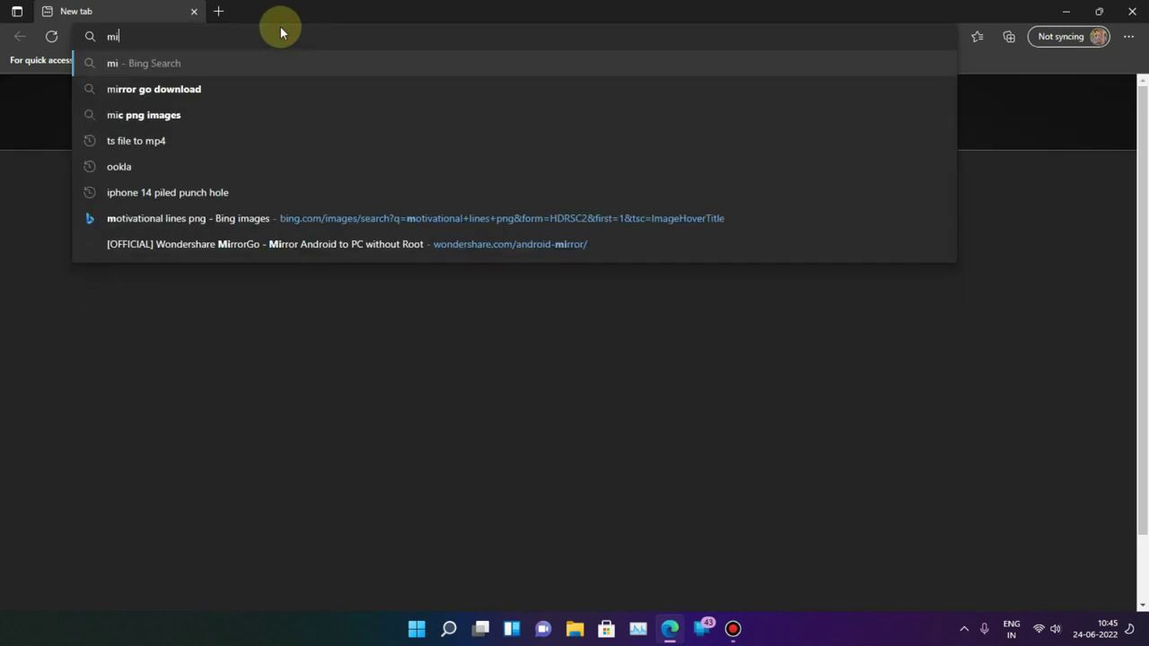
key("BackSpace")
key("BackSpace")
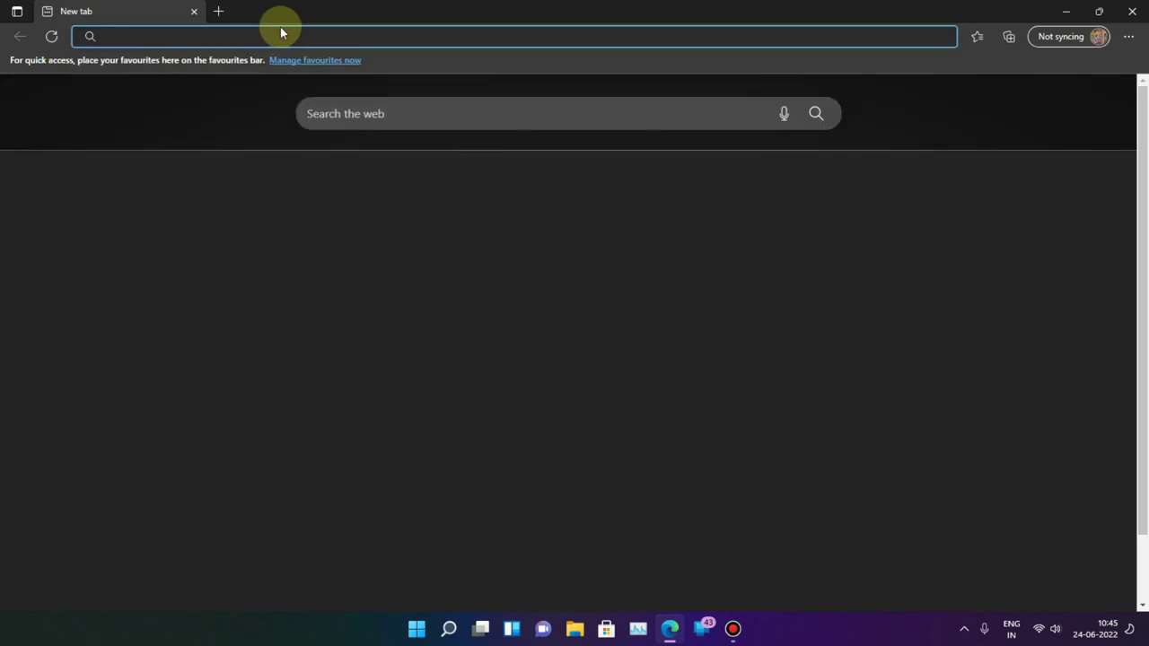
type("windo")
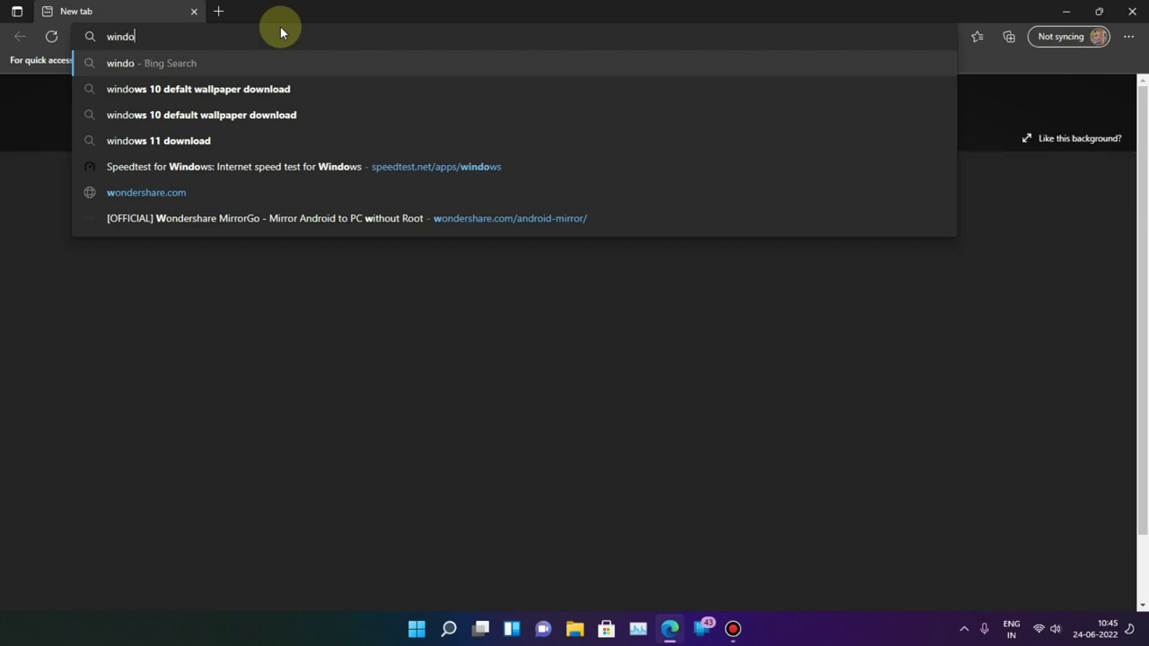
type("ws 11 download")
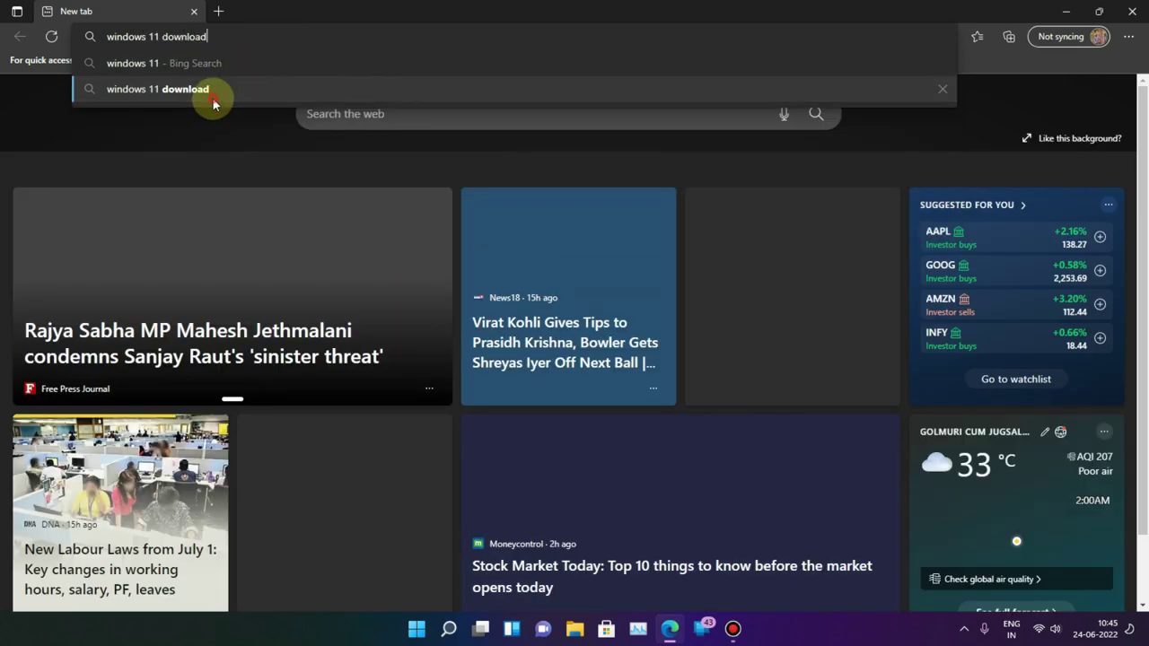
left_click(212, 98)
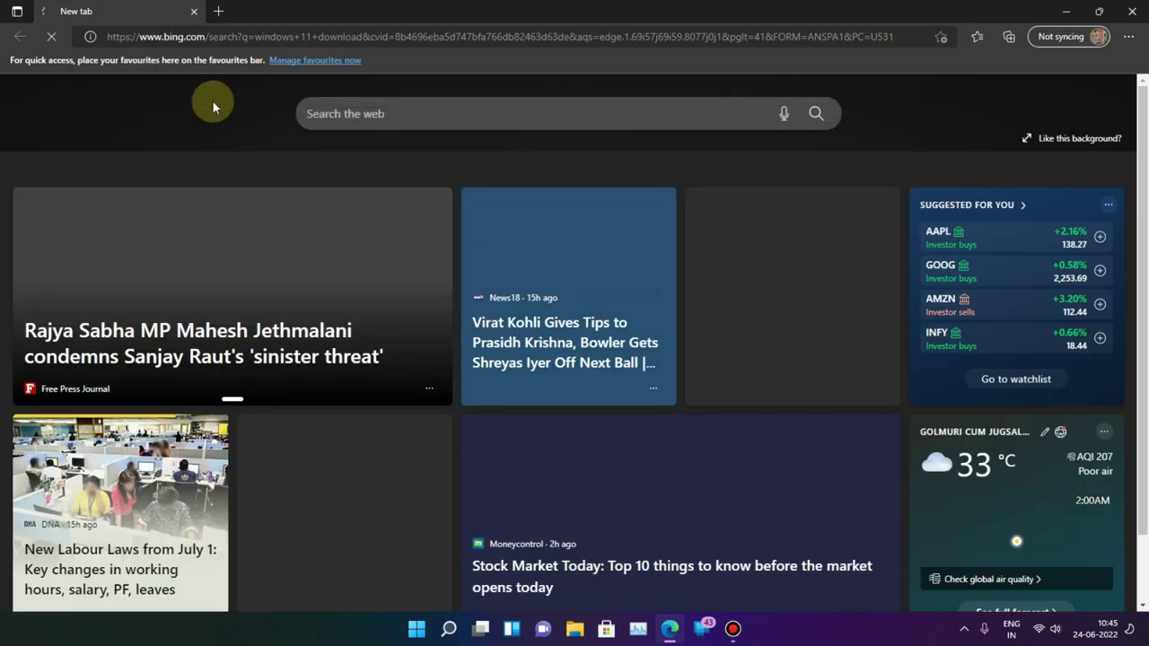
Open Microsoft's Download Windows 11 page from the search results
scroll(428, 366, "up", 3)
scroll(256, 556, "down", 2)
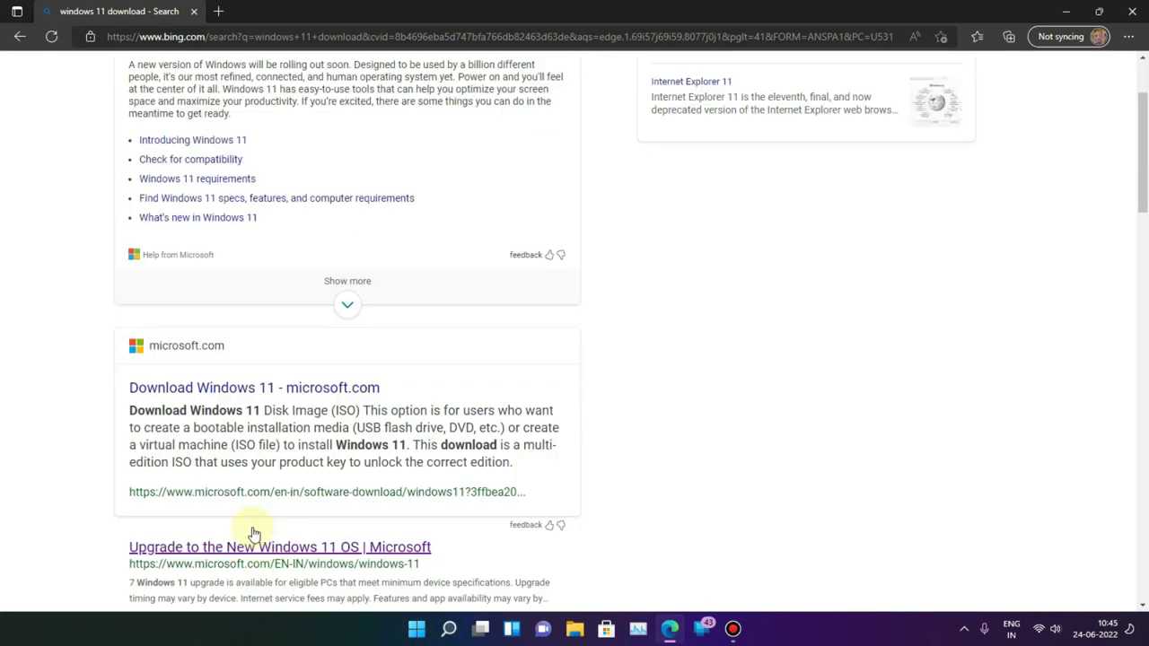
left_click(243, 359)
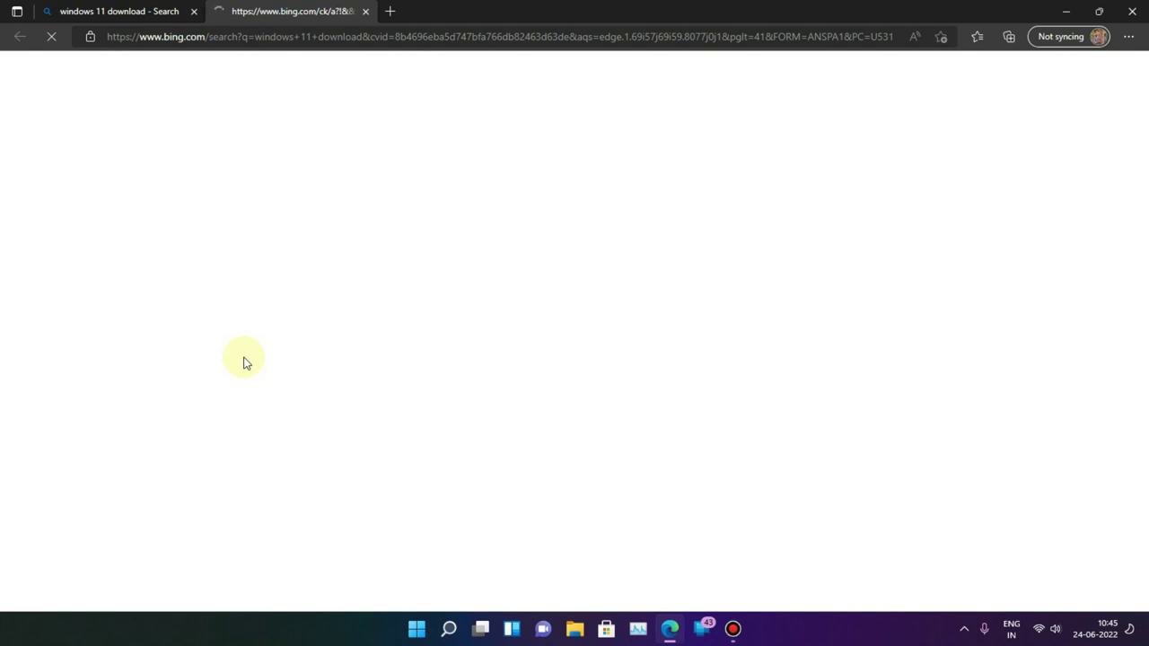
left_click(734, 629)
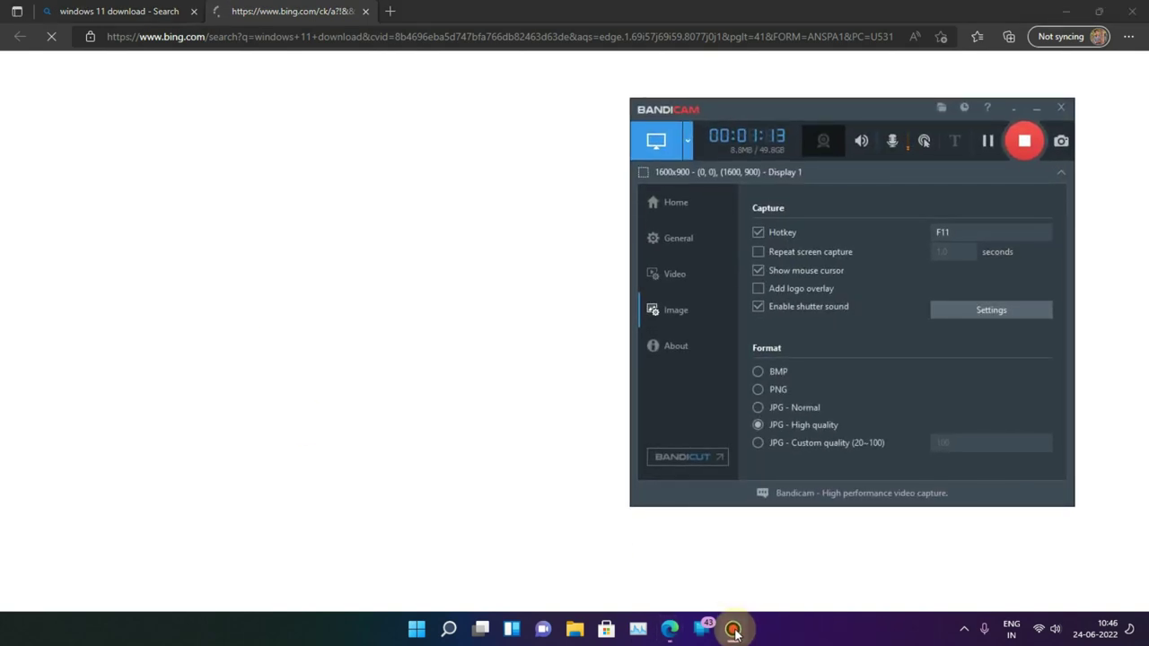
left_click(737, 628)
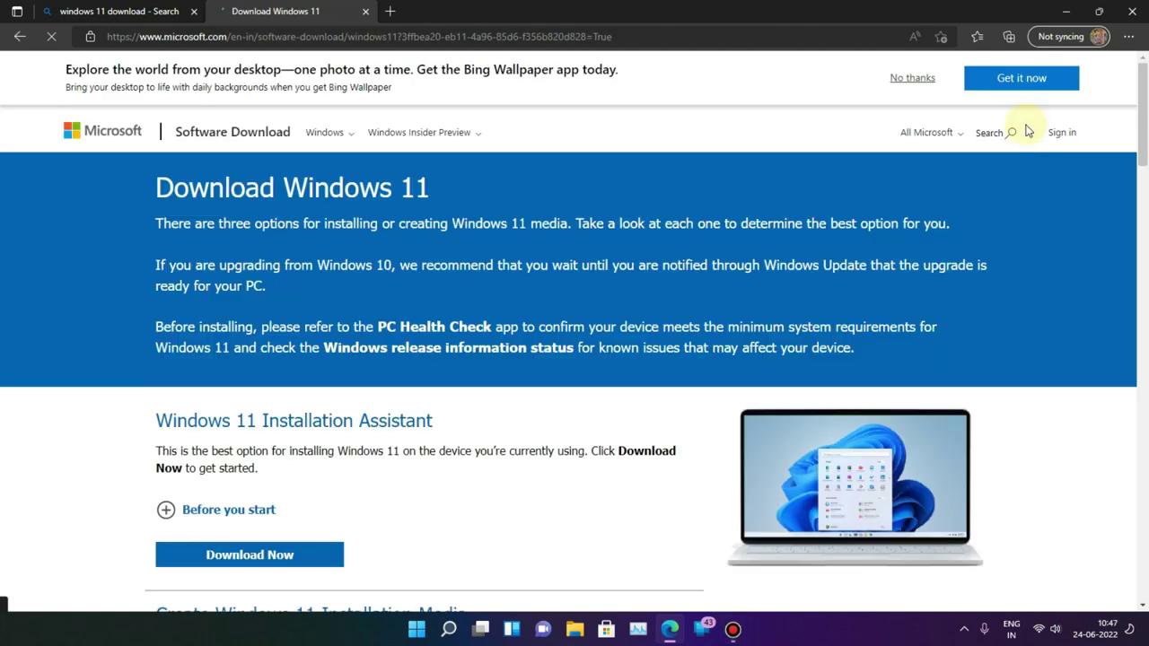
Look through the installation media and disk image (ISO) options on the Download Windows 11 page
scroll(672, 267, "down", 3)
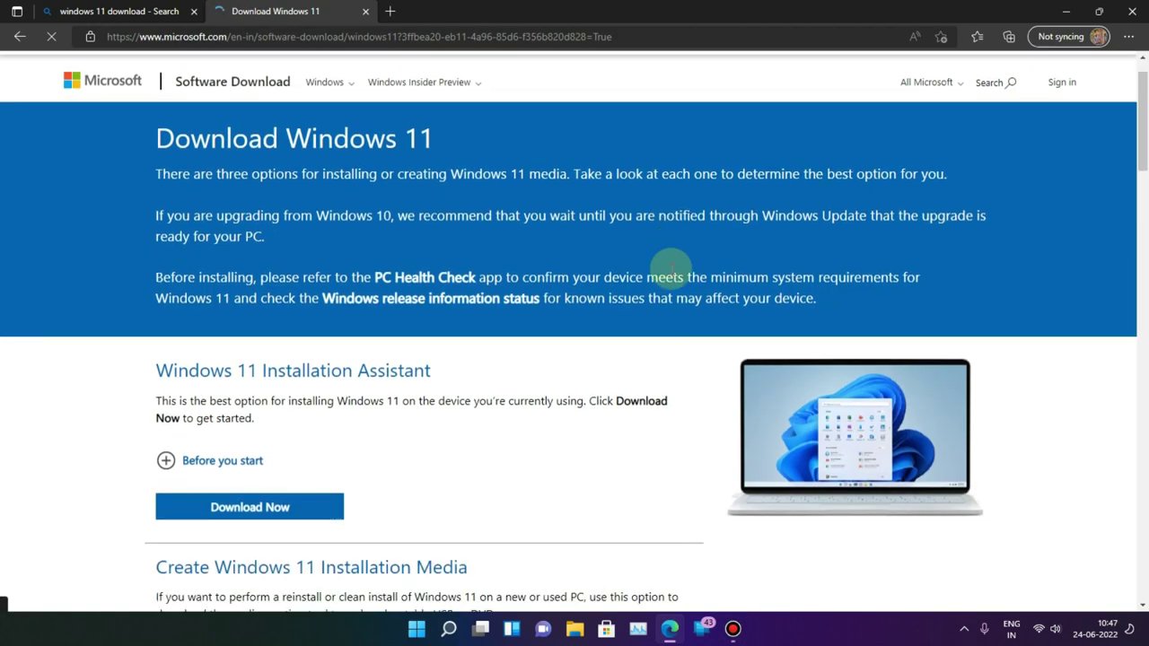
scroll(672, 269, "down", 11)
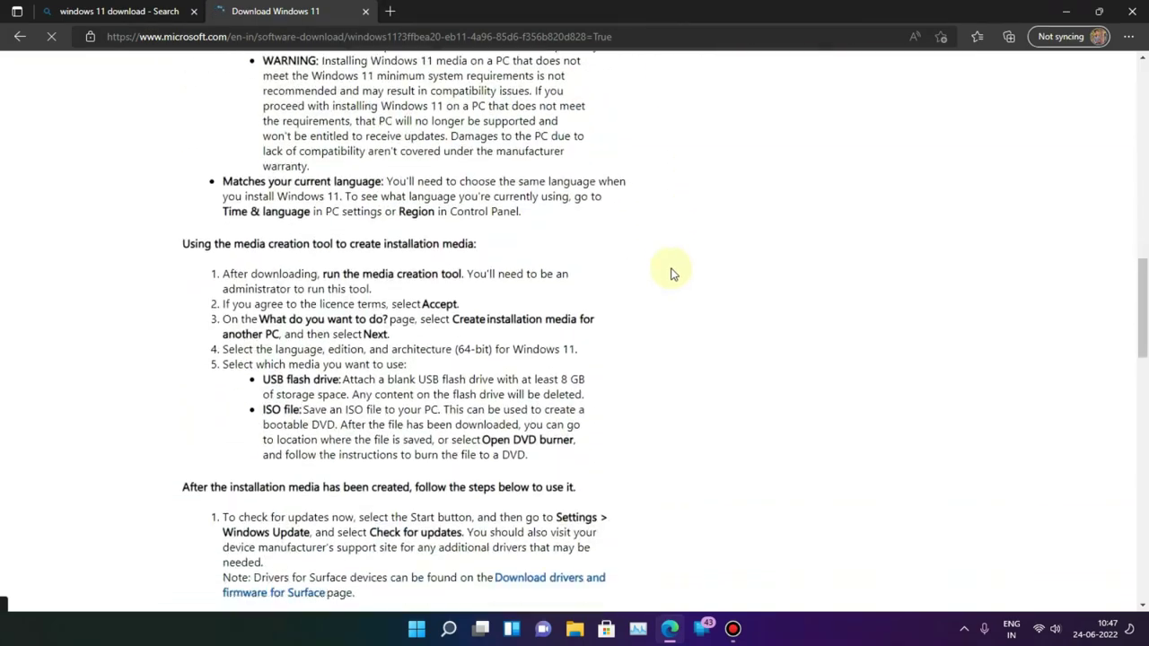
scroll(672, 272, "up", 3)
scroll(672, 273, "down", 7)
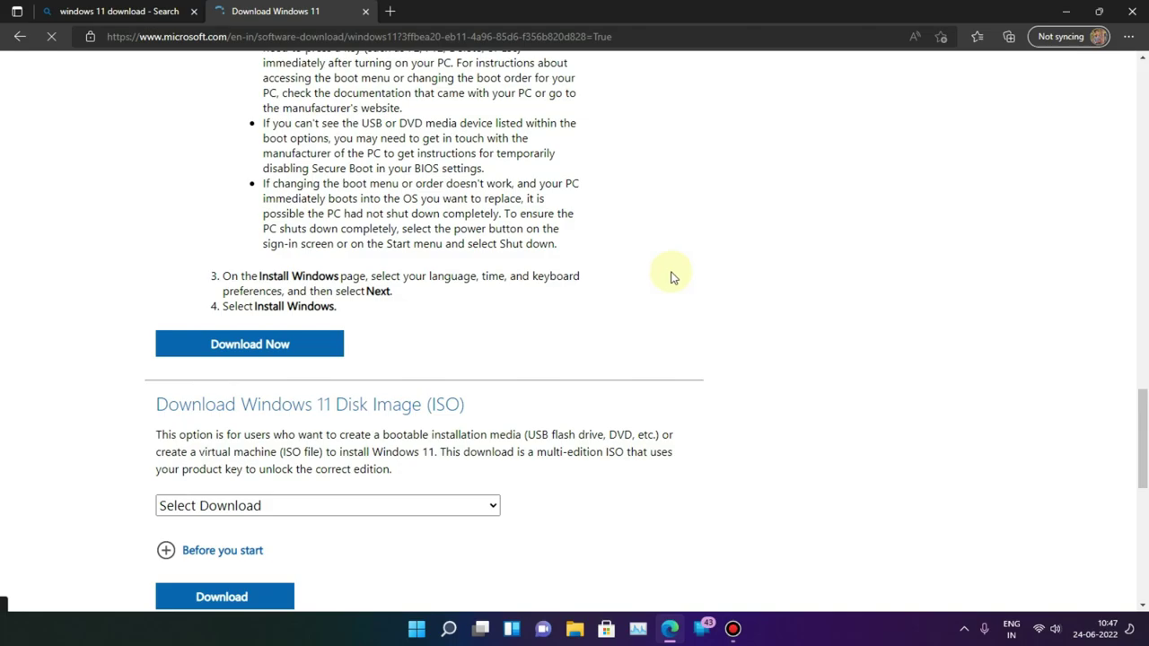
scroll(673, 277, "down", 3)
scroll(674, 274, "up", 4)
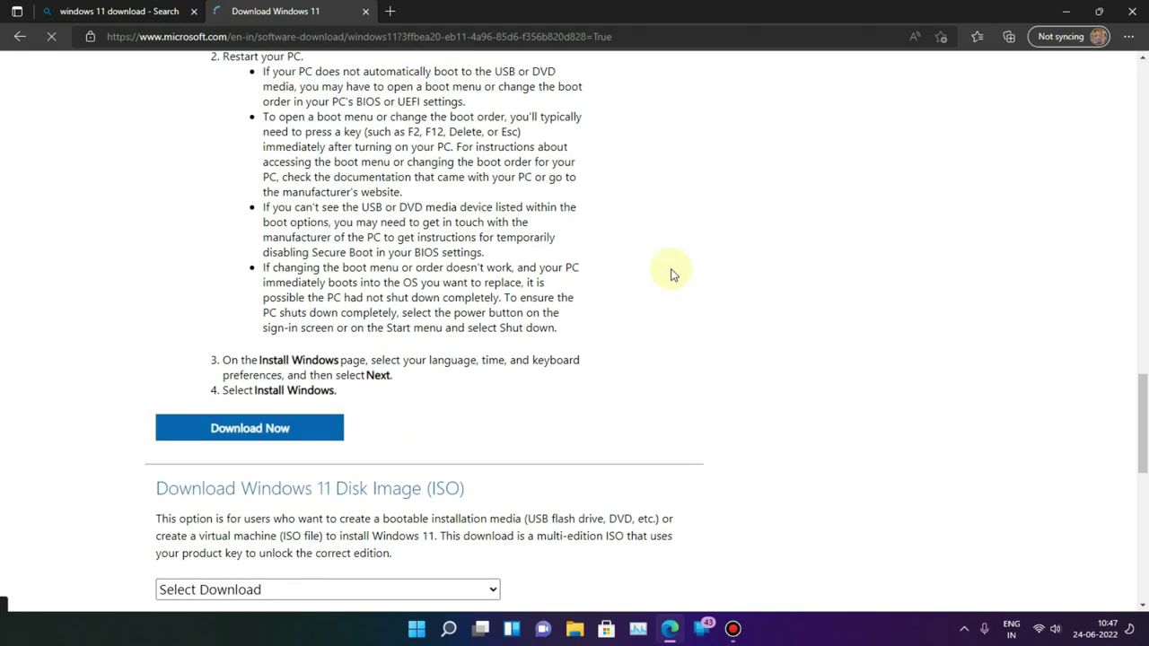
scroll(673, 274, "up", 20)
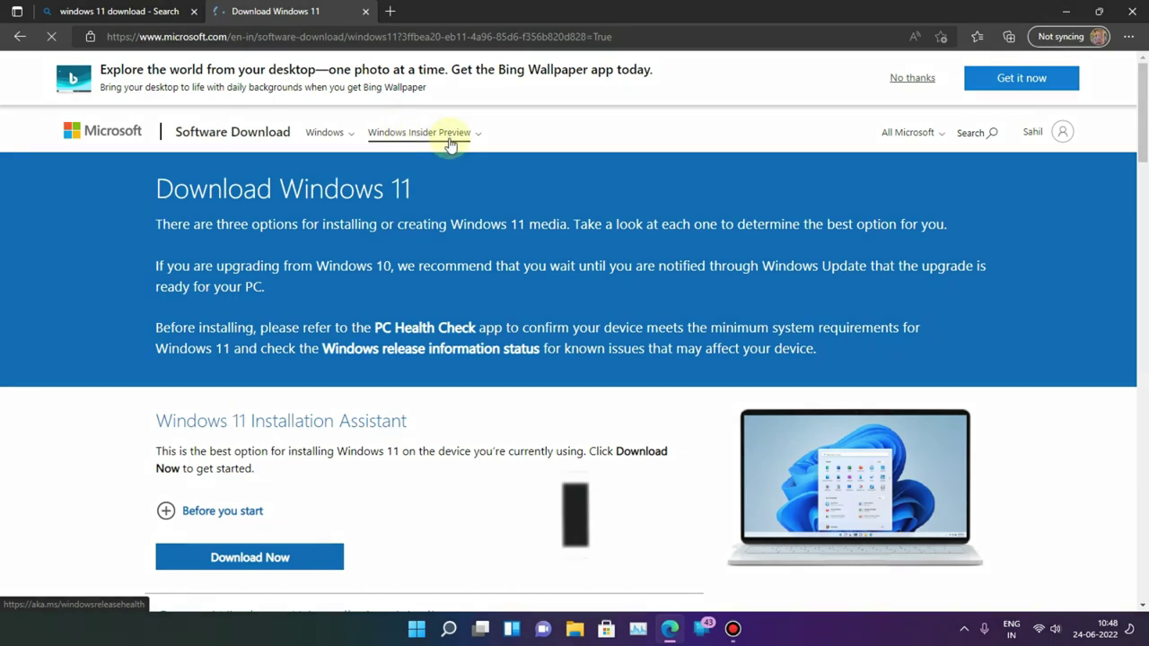
Open the Windows 10/11 Insider Preview download page from the Software Download site
left_click(449, 139)
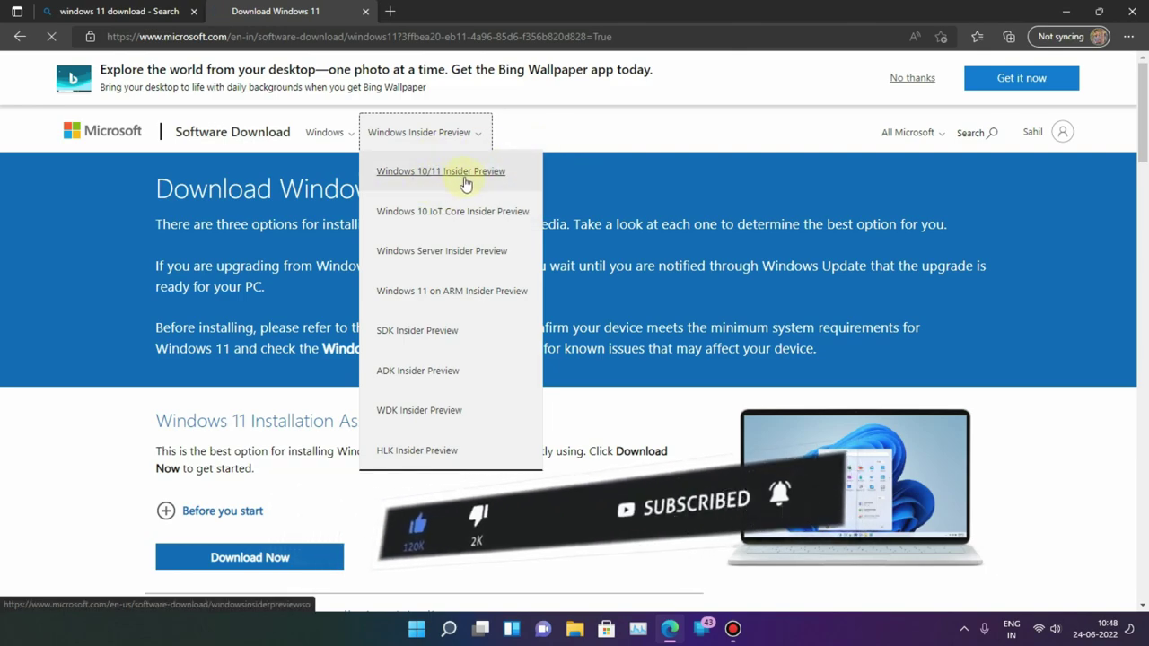
left_click(450, 174)
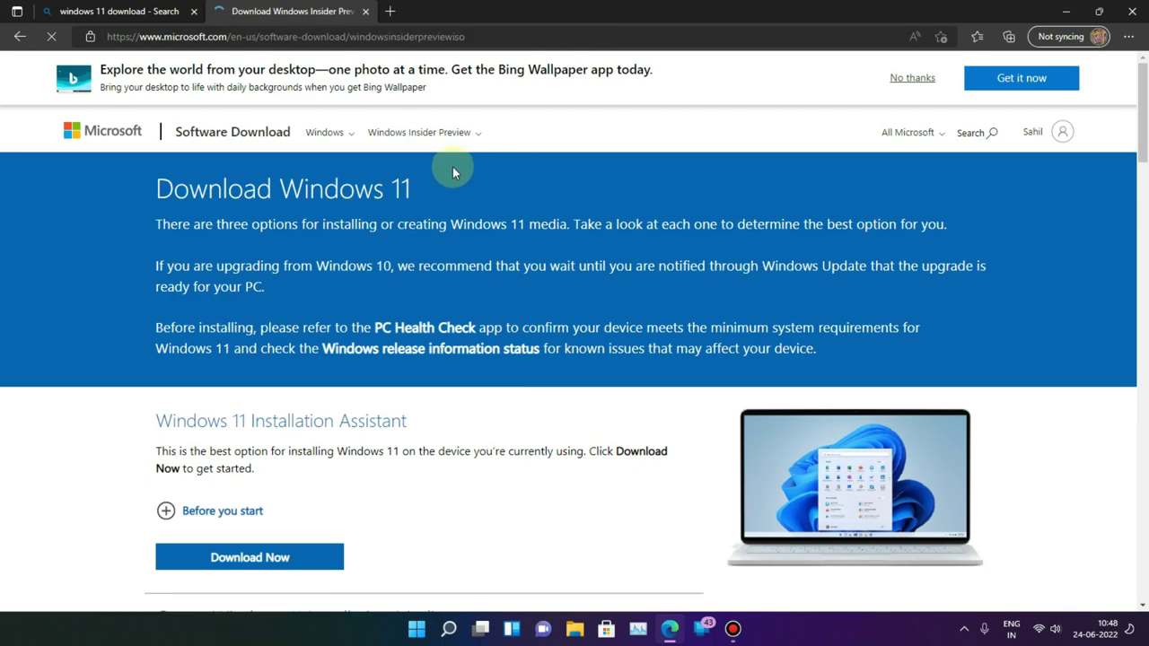
Look through the Windows Insider Preview Downloads page, including the available ISO editions and the download instructions
scroll(469, 172, "down", 3)
scroll(467, 179, "down", 4)
scroll(469, 179, "up", 7)
scroll(461, 193, "down", 3)
scroll(464, 205, "up", 3)
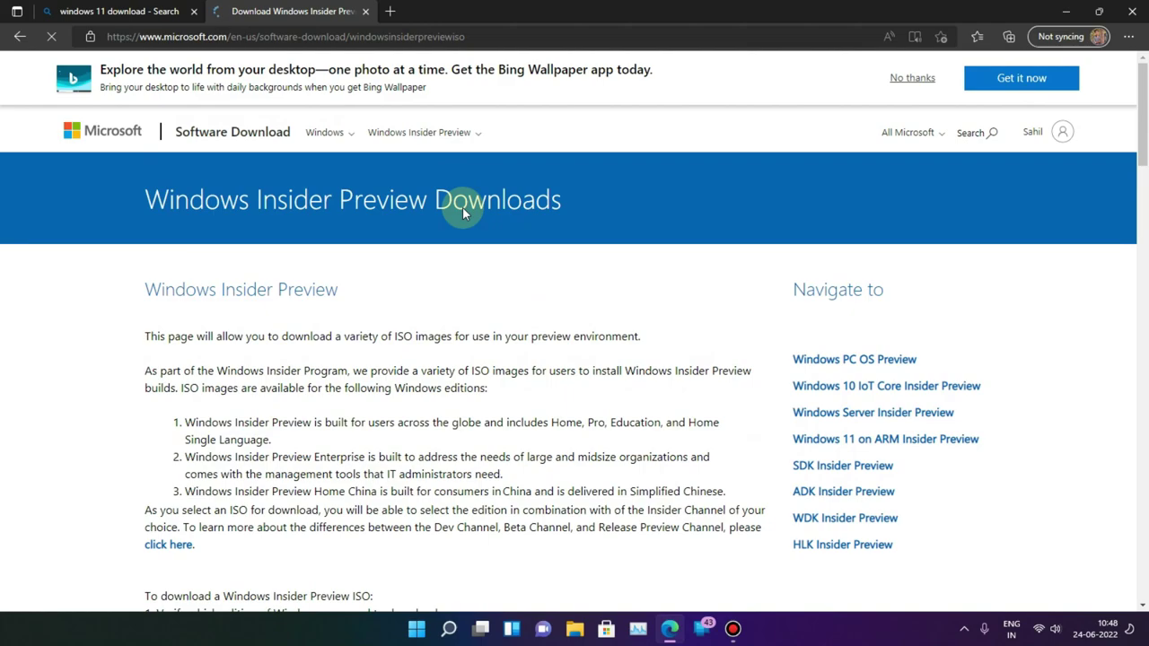
scroll(324, 414, "down", 1)
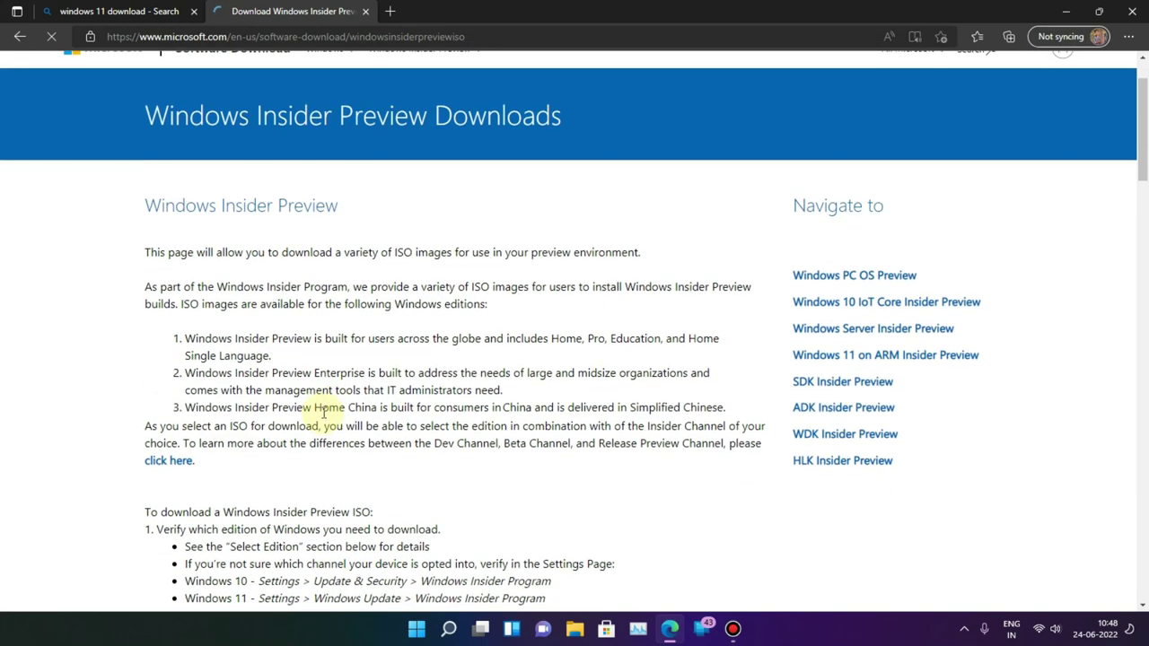
scroll(324, 414, "up", 1)
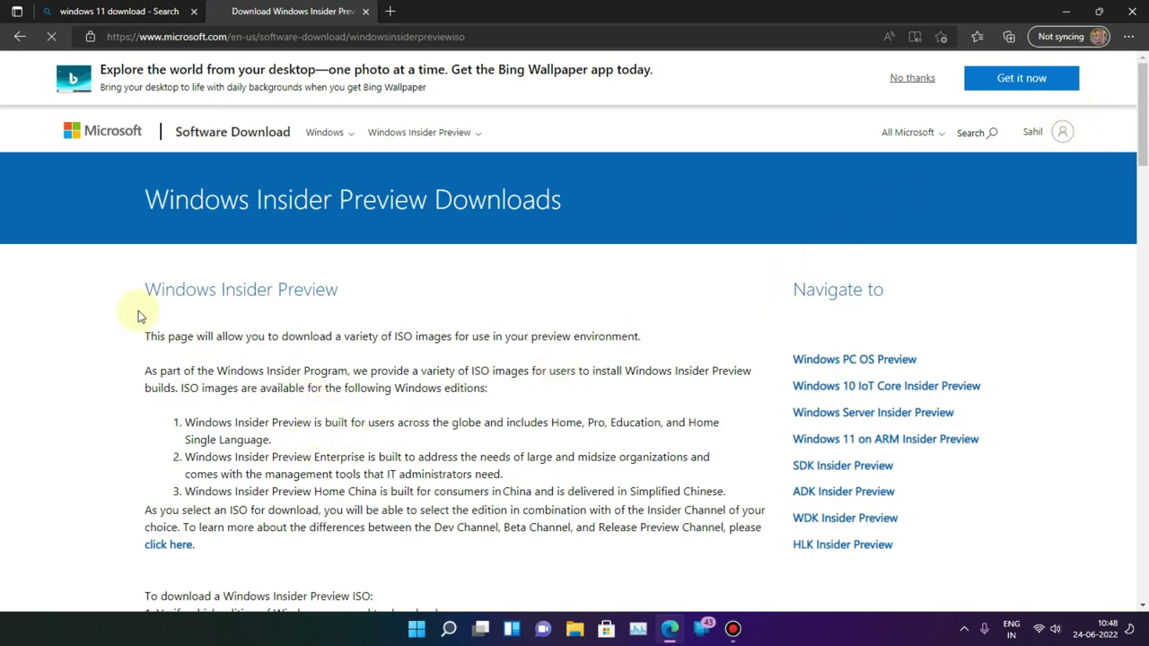
Examine the "Windows Insider Preview" heading and the introductory sentence about ISO images, highlighting them while reading through the page
left_click_drag(144, 336, 640, 338)
left_click(270, 305)
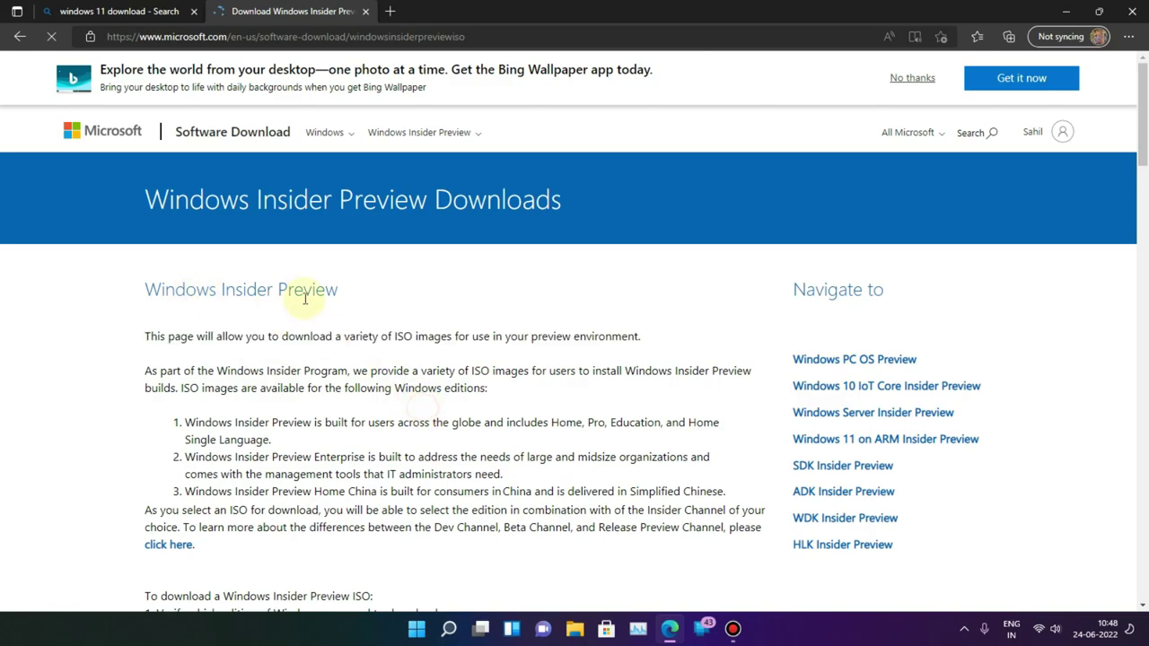
left_click_drag(338, 290, 141, 293)
left_click(341, 296)
left_click_drag(341, 291, 141, 293)
scroll(367, 351, "down", 3)
scroll(367, 351, "up", 3)
scroll(367, 348, "down", 6)
scroll(367, 348, "up", 6)
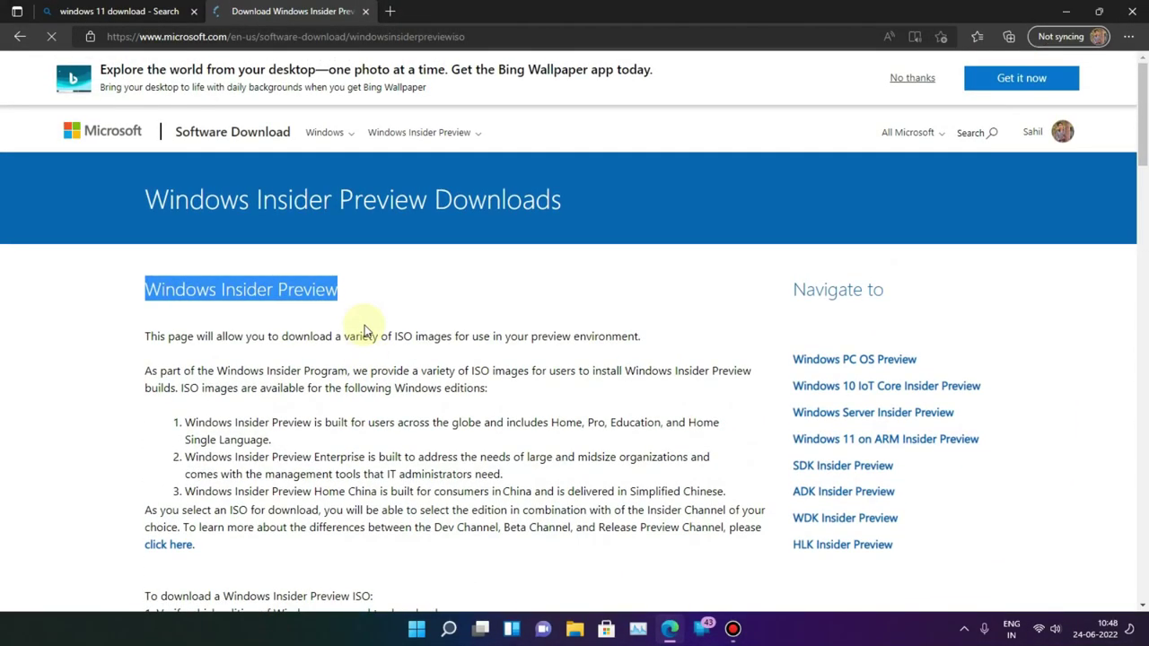
left_click(331, 289)
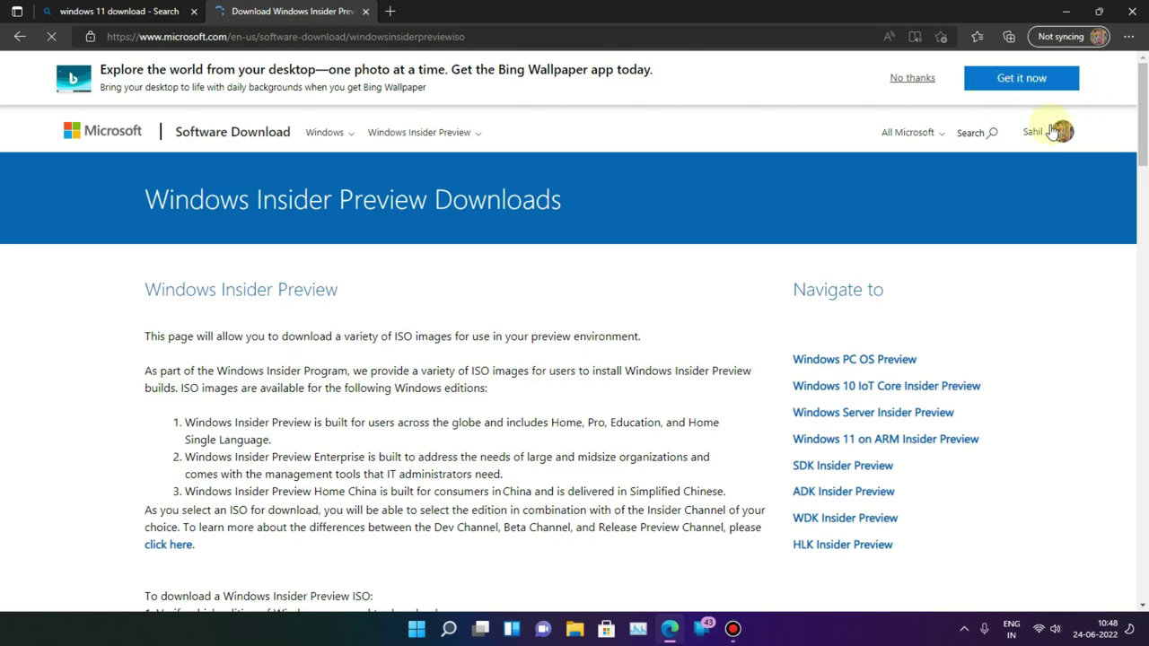